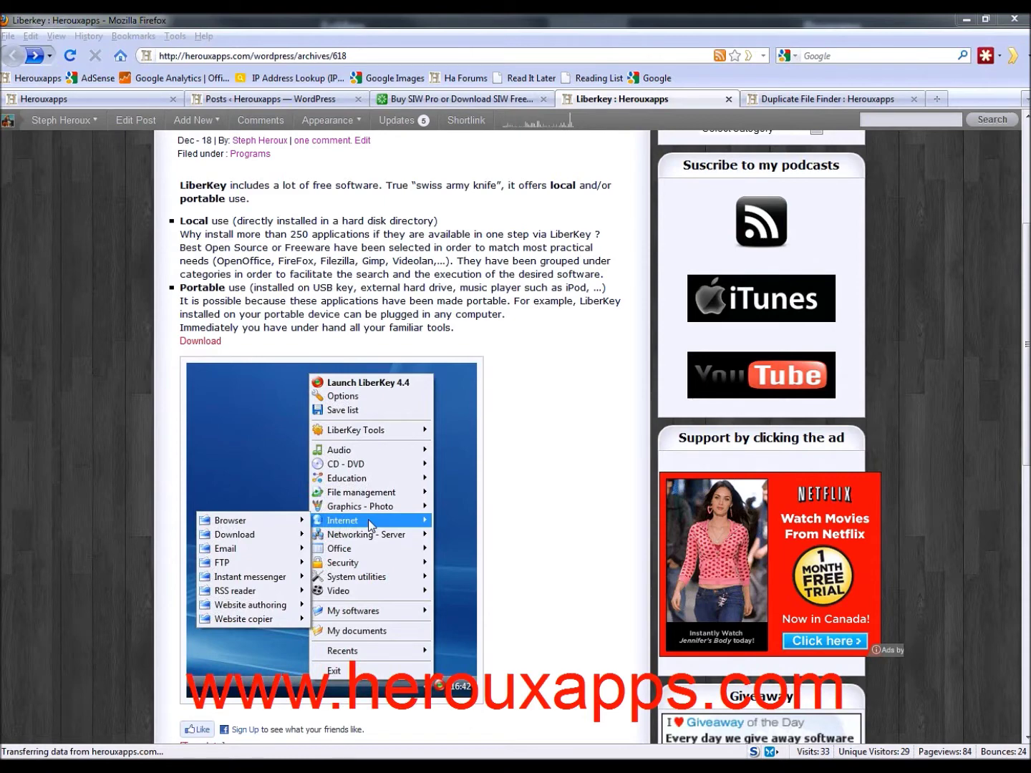
Open liberkey.com's download page from the Herouxapps article, then minimize Firefox to the desktop.
{"action": "left_click", "coordinate": [570, 449]}
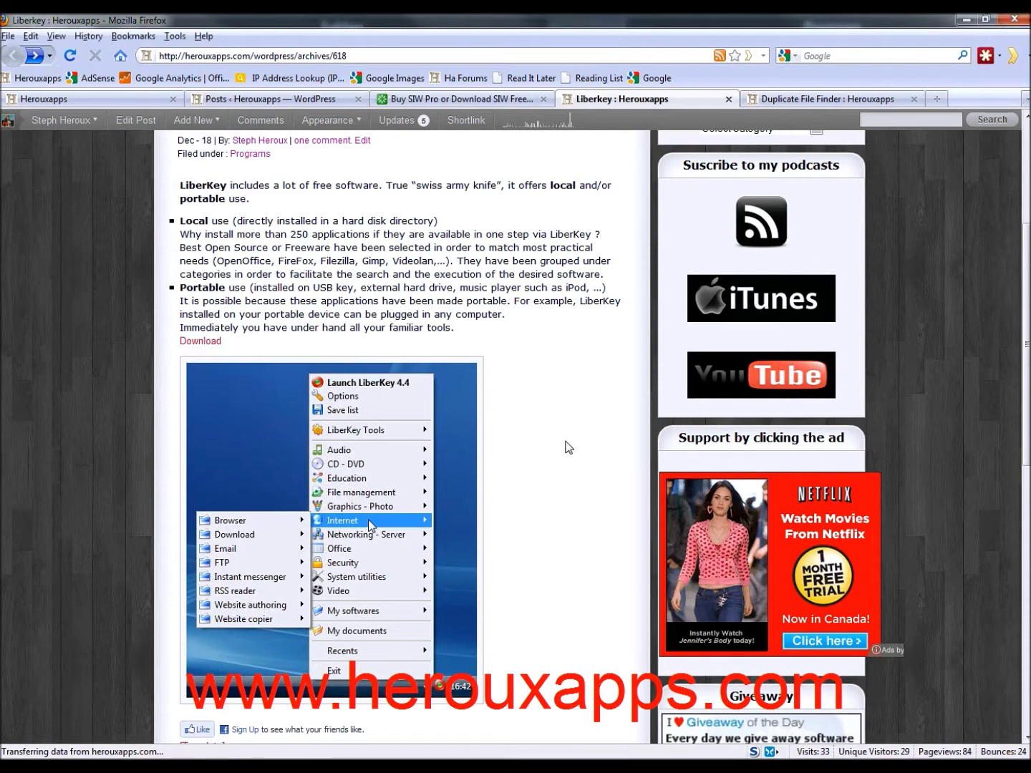
{"action": "scroll", "coordinate": [565, 448], "scroll_direction": "up", "scroll_amount": 5}
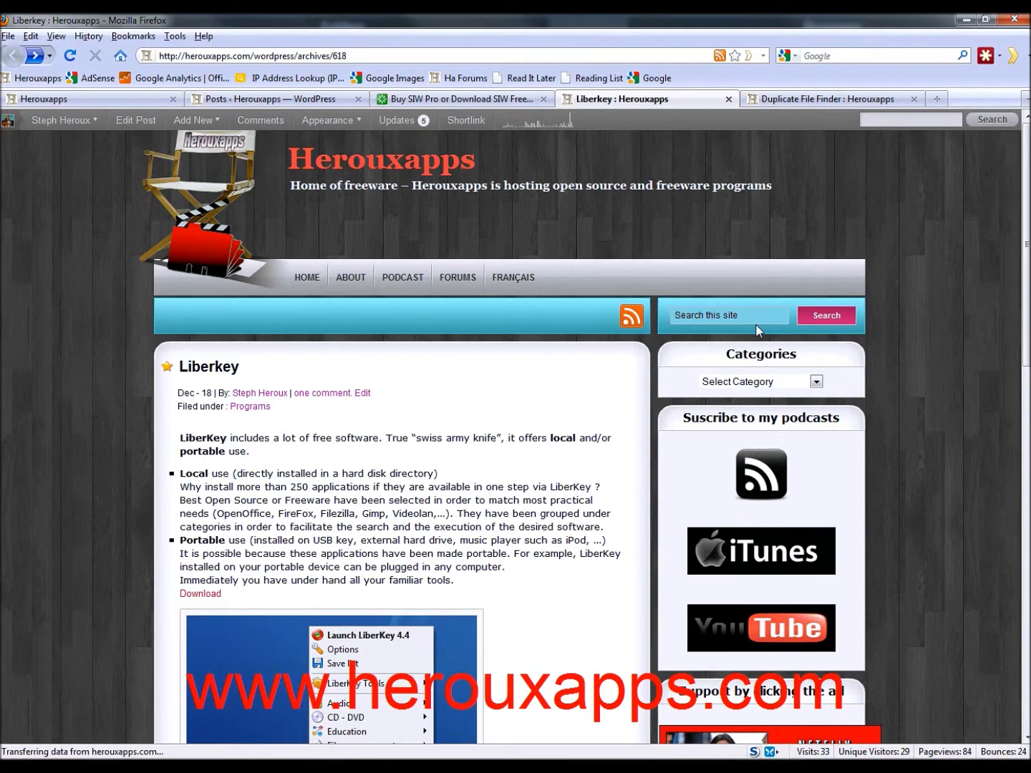
{"action": "scroll", "coordinate": [434, 610], "scroll_direction": "down", "scroll_amount": 3}
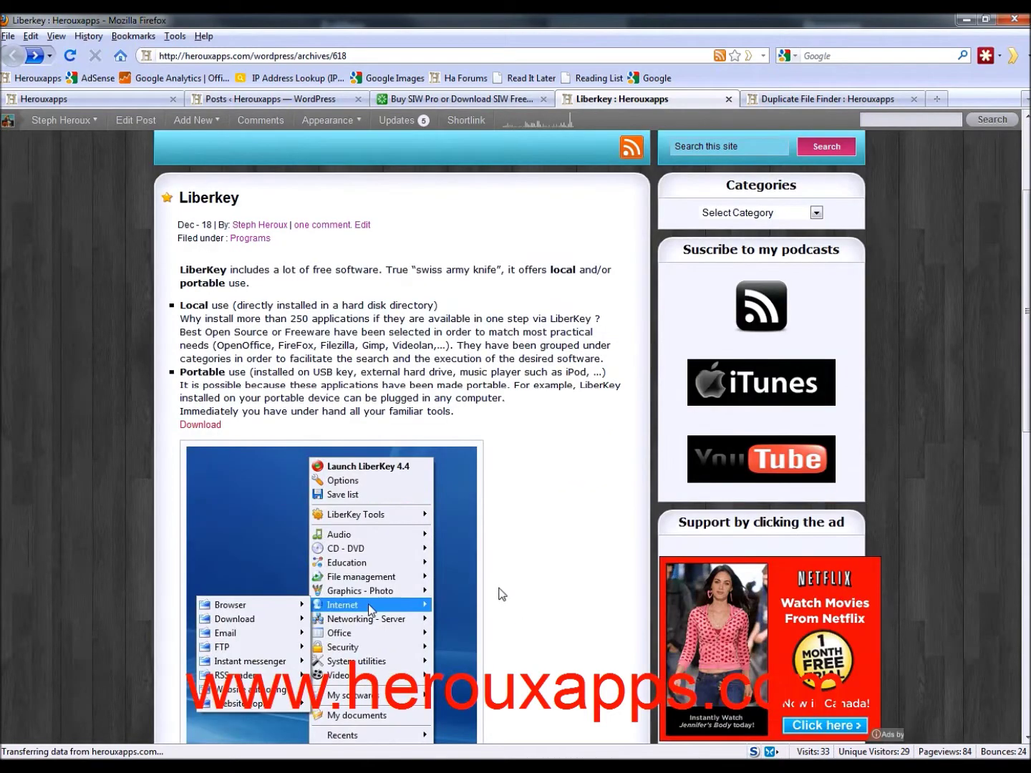
{"action": "left_click", "coordinate": [202, 425]}
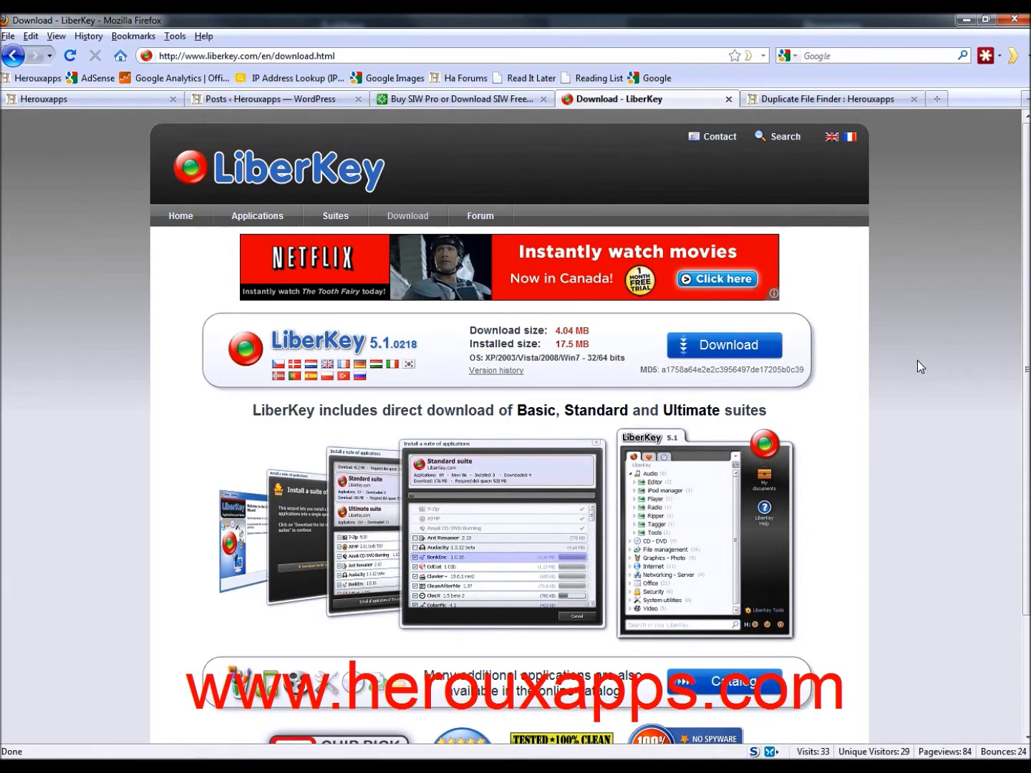
{"action": "left_click", "coordinate": [965, 23]}
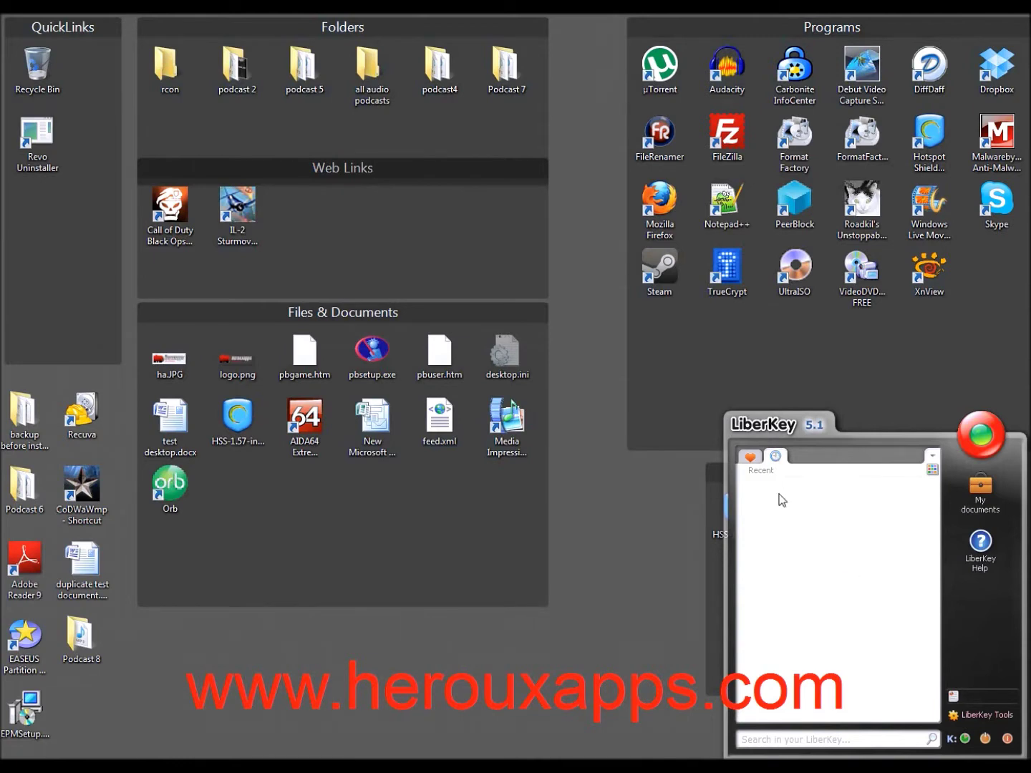
Switch the LiberKey panel from its Recent list to the Most used list.
{"action": "left_click", "coordinate": [749, 459]}
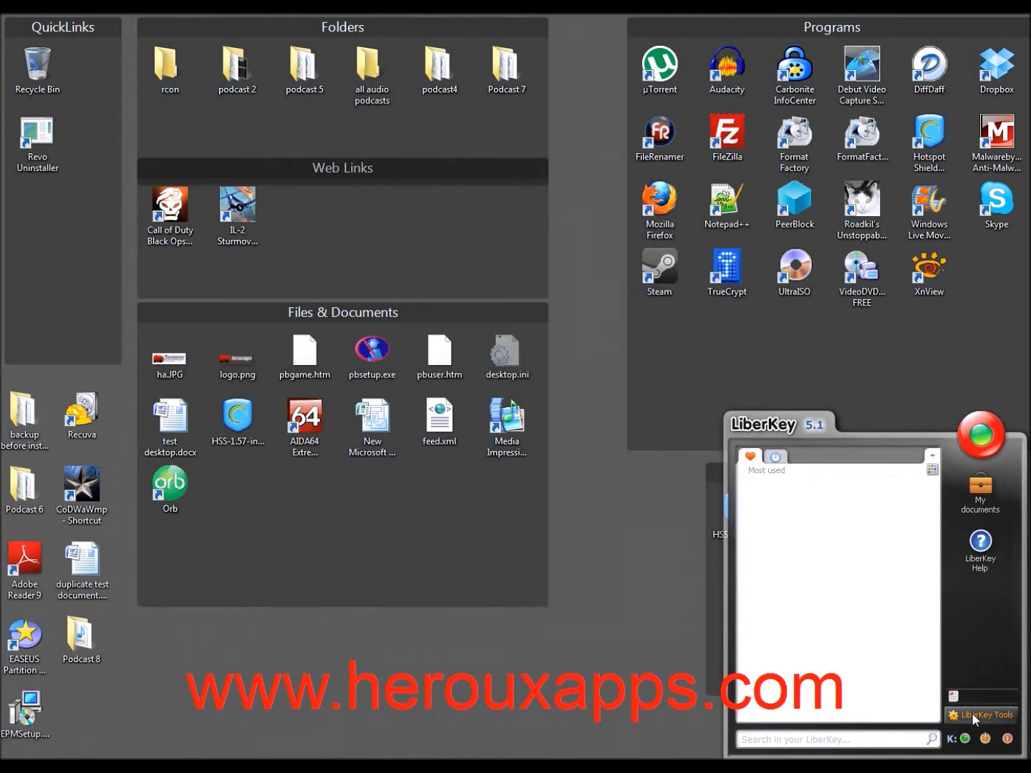
Bring up LiberKey Tools with its Manage applications submenu showing.
{"action": "left_click", "coordinate": [972, 715]}
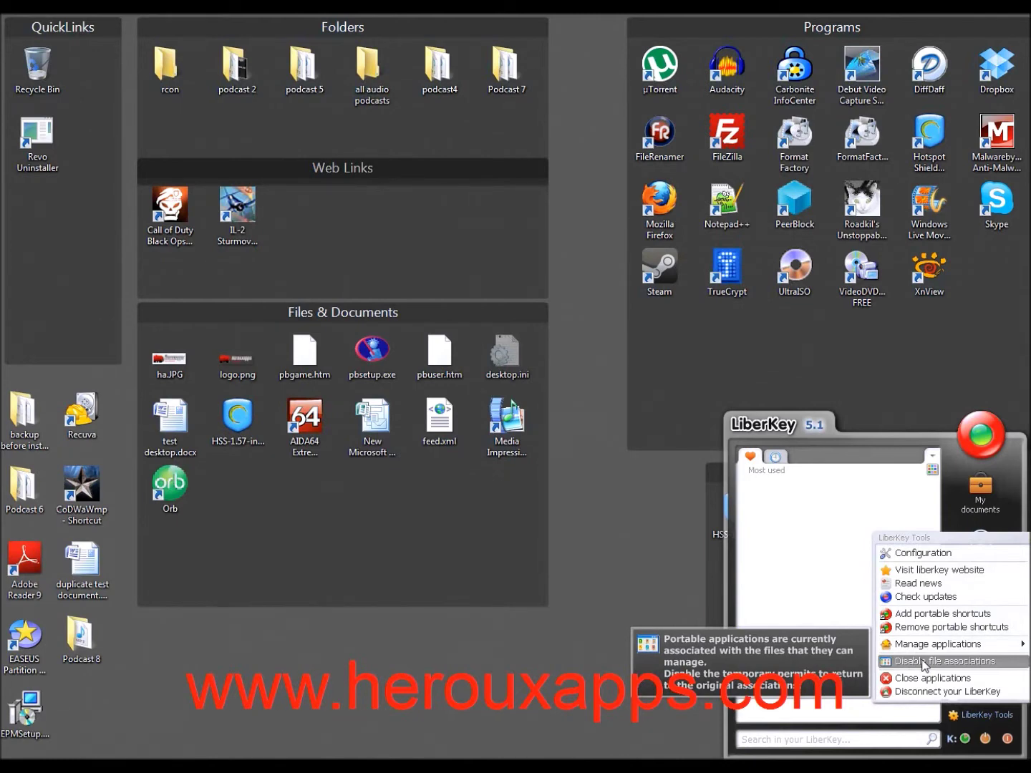
{"action": "left_click", "coordinate": [830, 554]}
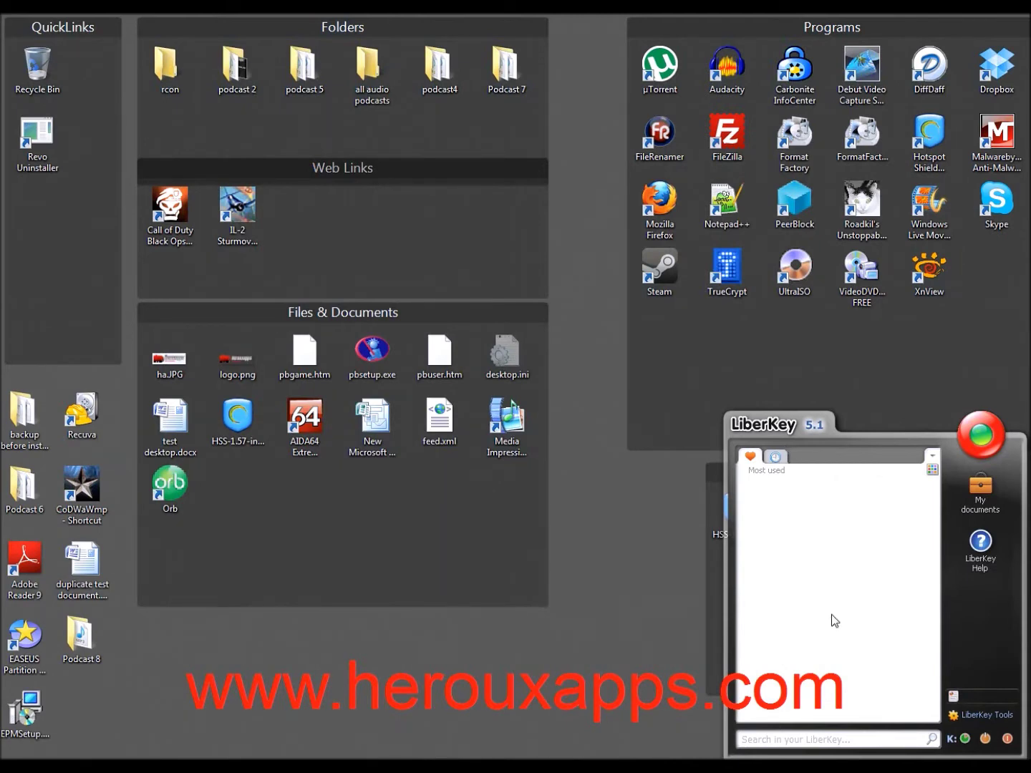
{"action": "left_click", "coordinate": [972, 719]}
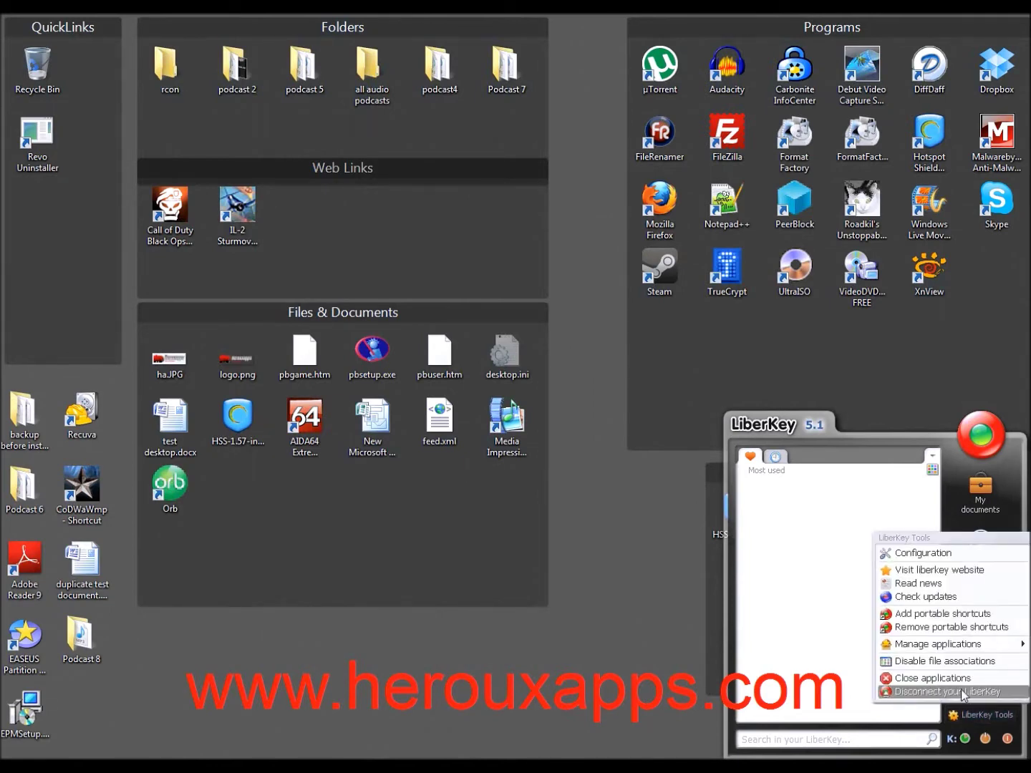
{"action": "mouse_move", "coordinate": [937, 647]}
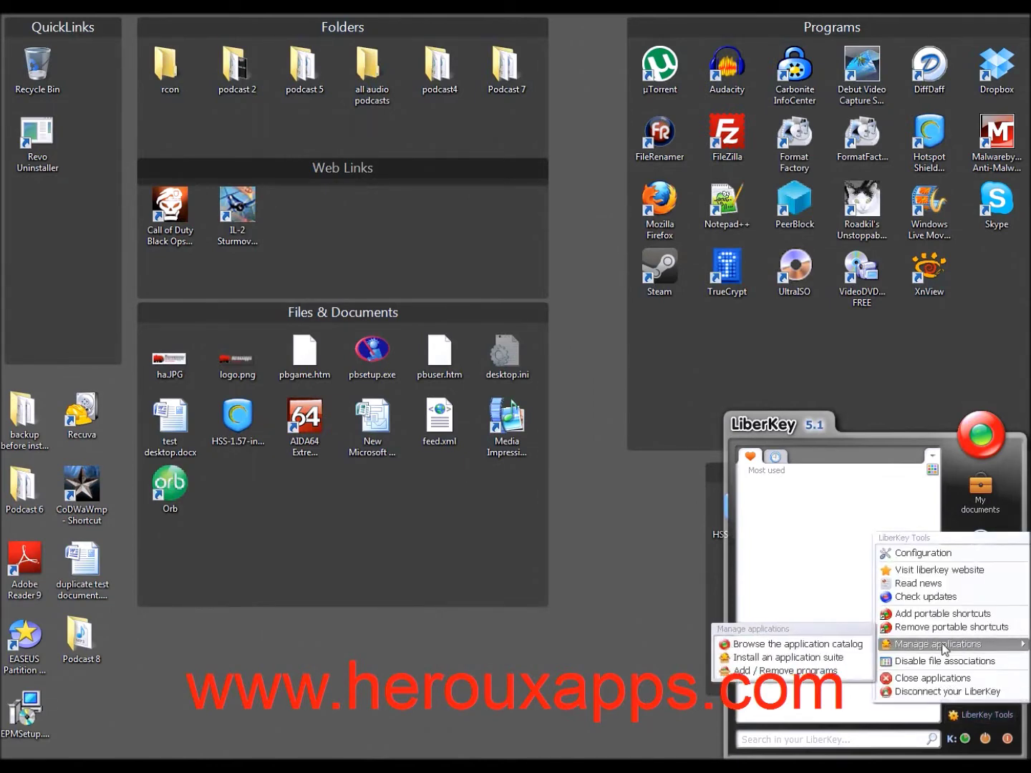
Open LiberKey's online Portable applications catalog in Firefox and expand its Video category.
{"action": "left_click", "coordinate": [782, 646]}
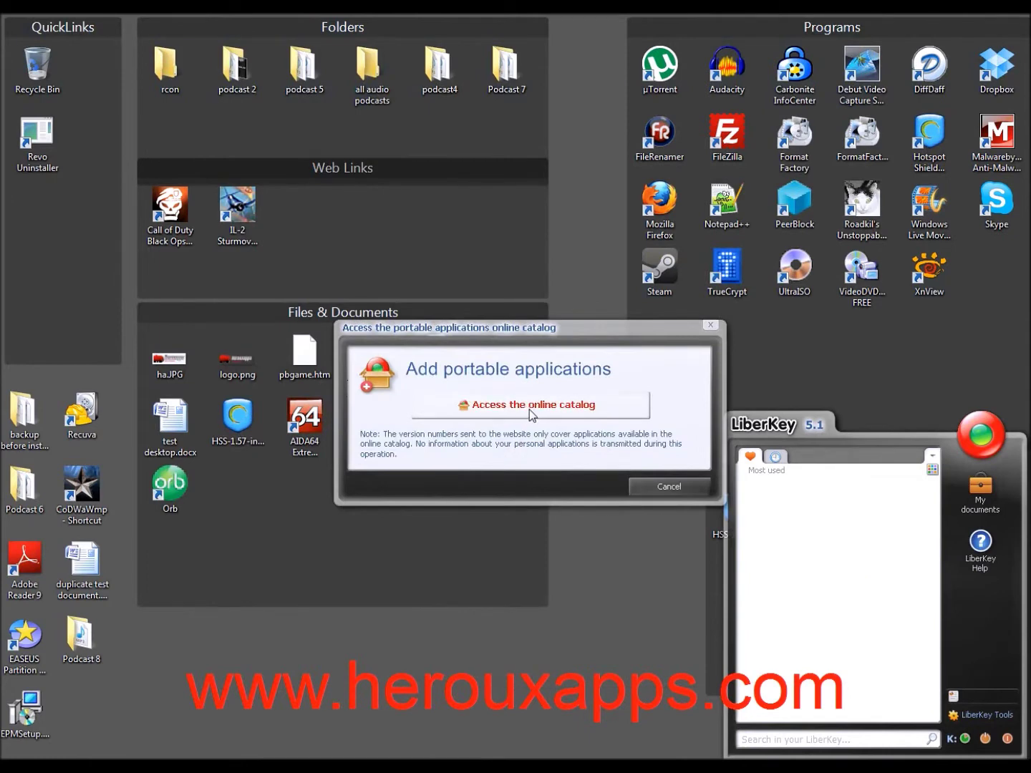
{"action": "left_click", "coordinate": [530, 410]}
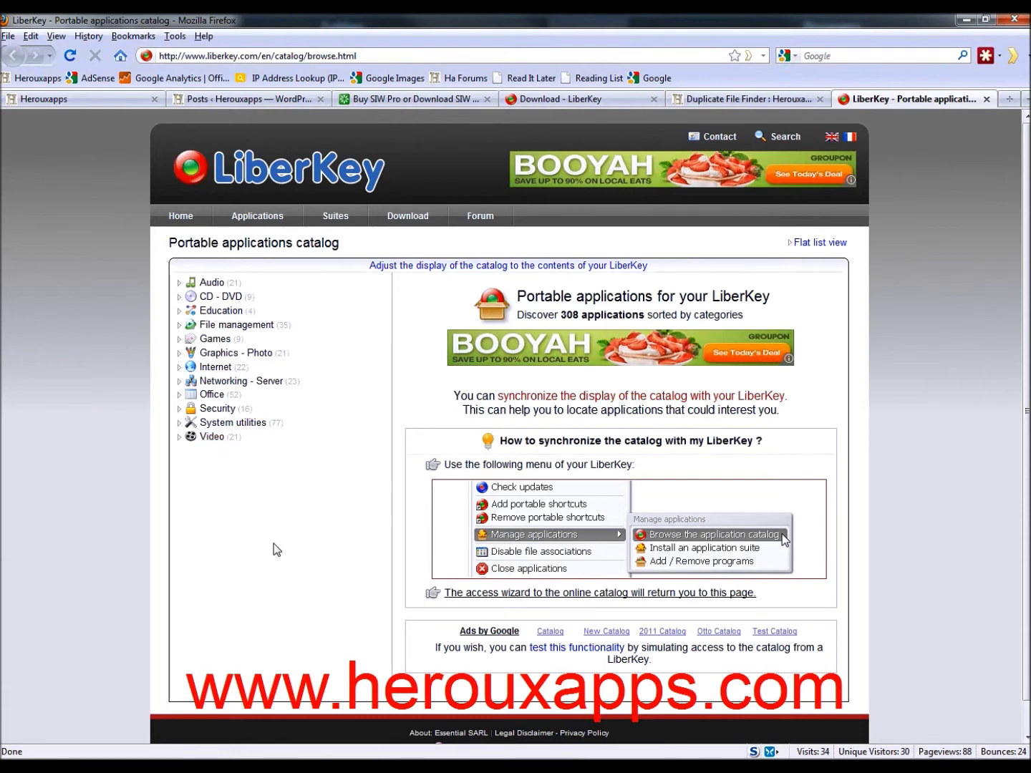
{"action": "left_click", "coordinate": [179, 440]}
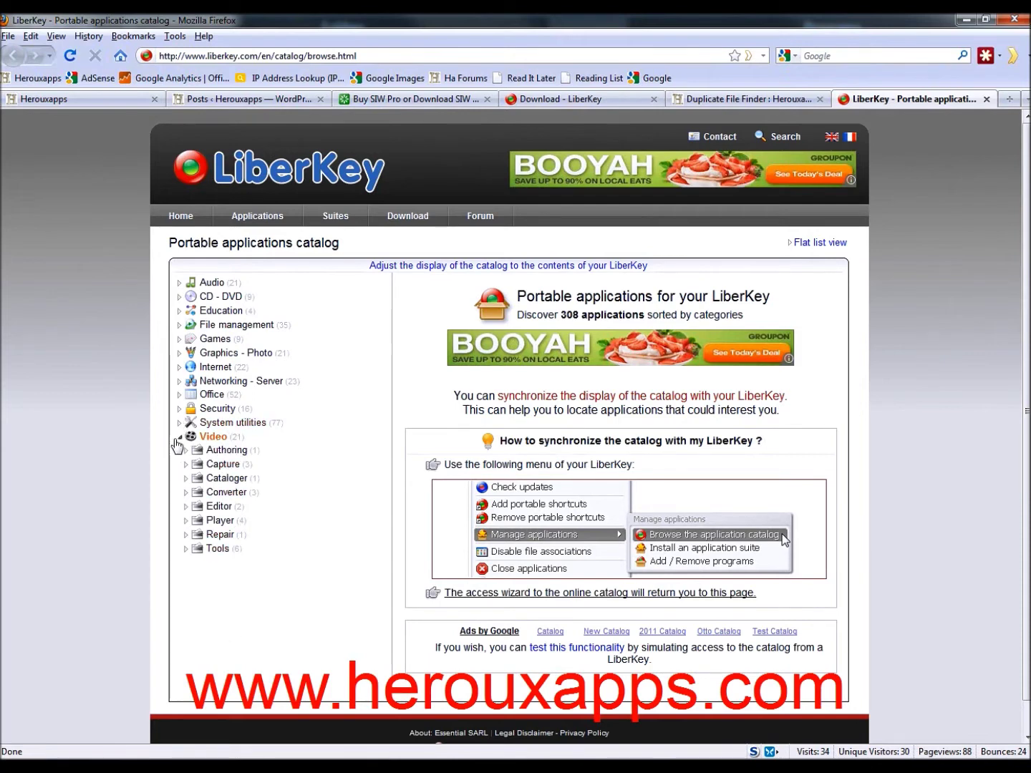
Go to GIMP under Graphics - Photo > Editor and choose 'Install GIMP on my LiberKey'.
{"action": "left_click", "coordinate": [176, 442]}
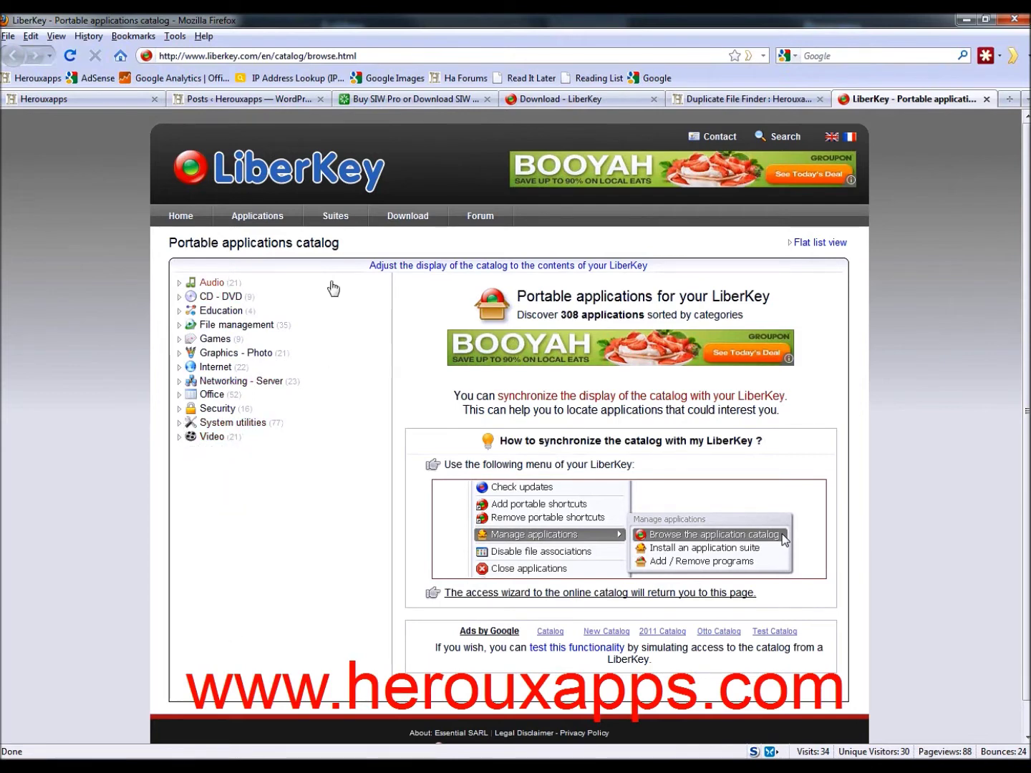
{"action": "left_click", "coordinate": [178, 354]}
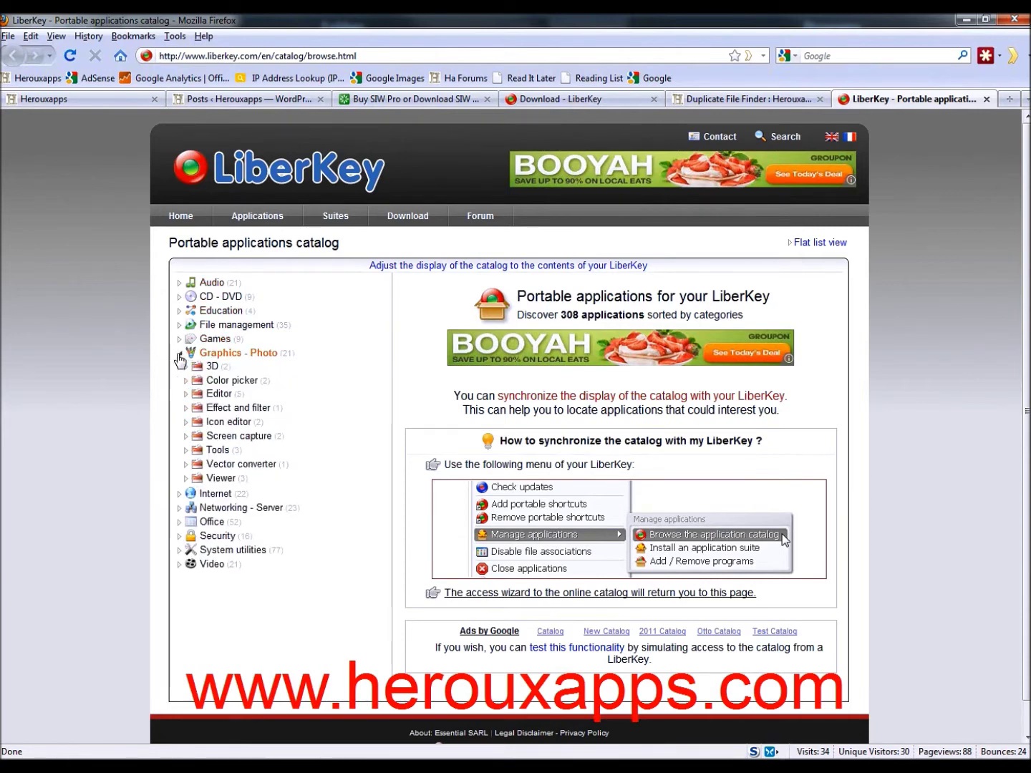
{"action": "left_click", "coordinate": [186, 394]}
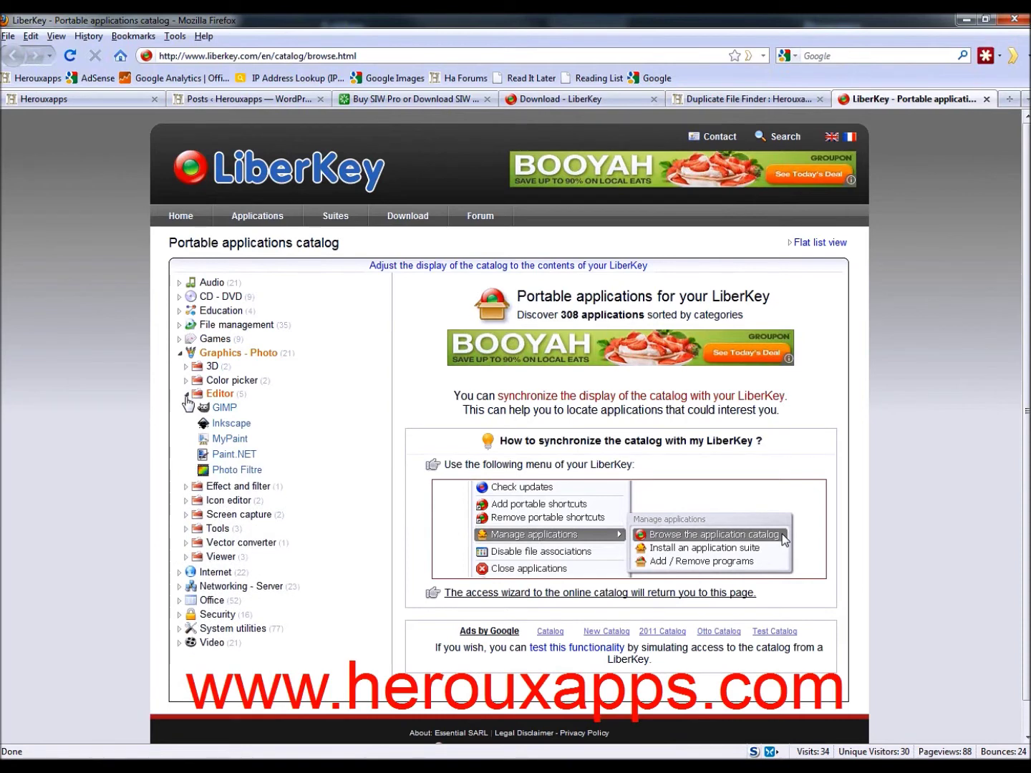
{"action": "left_click", "coordinate": [223, 409]}
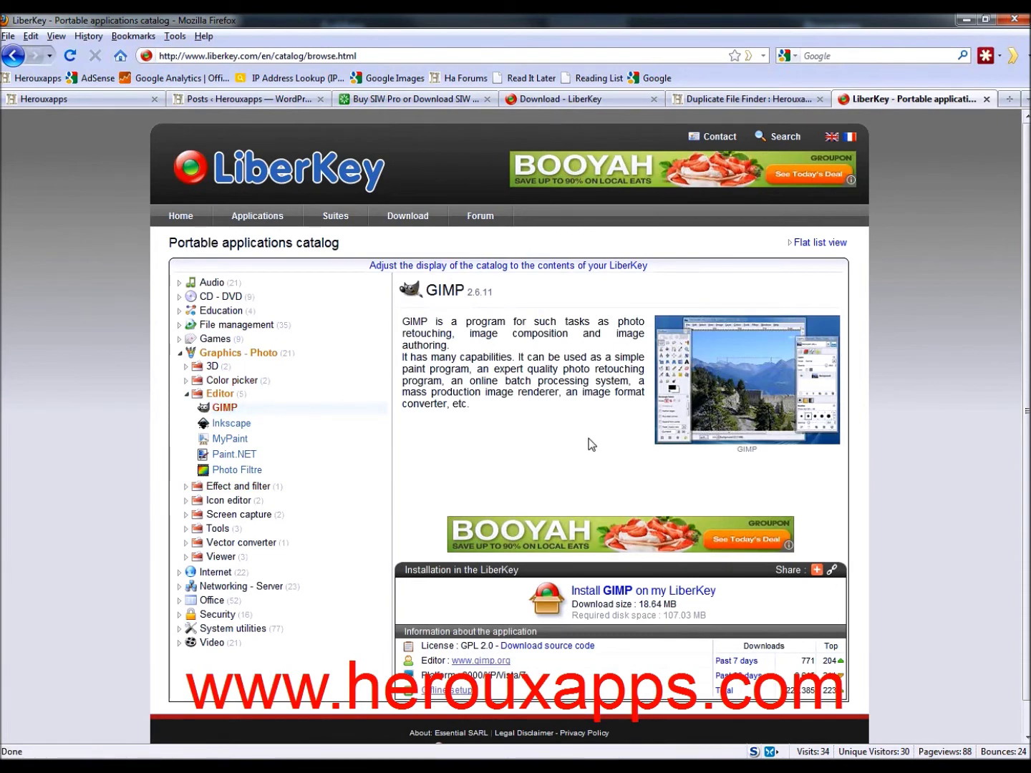
{"action": "scroll", "coordinate": [628, 480], "scroll_direction": "down", "scroll_amount": 1}
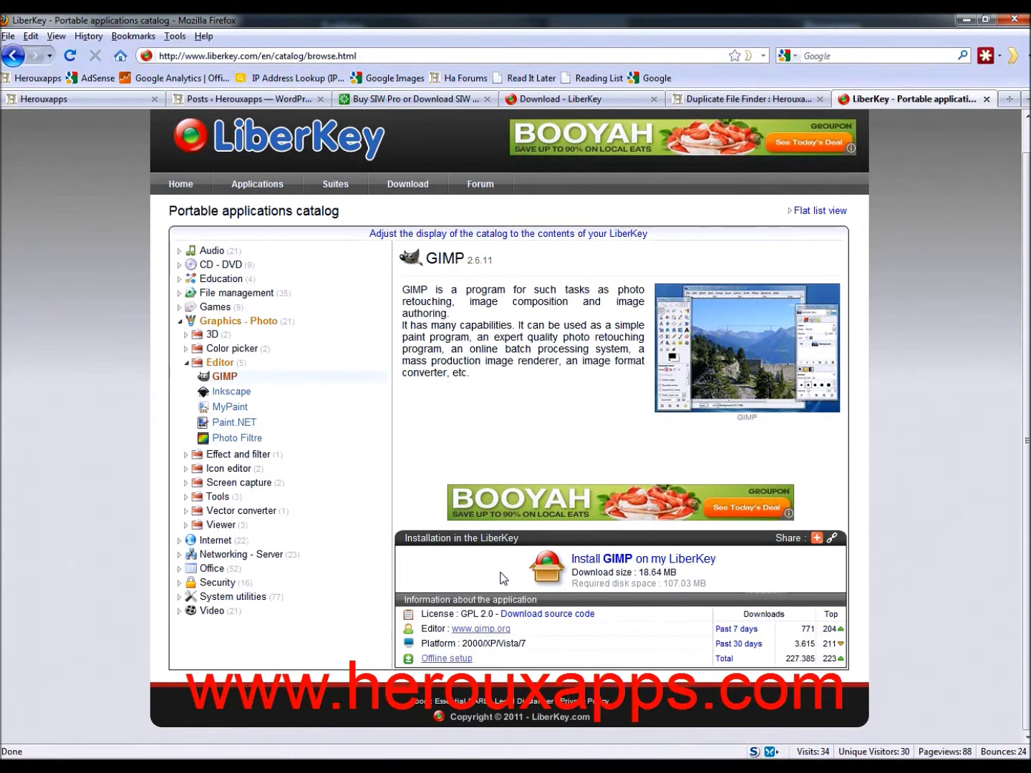
{"action": "mouse_move", "coordinate": [668, 566]}
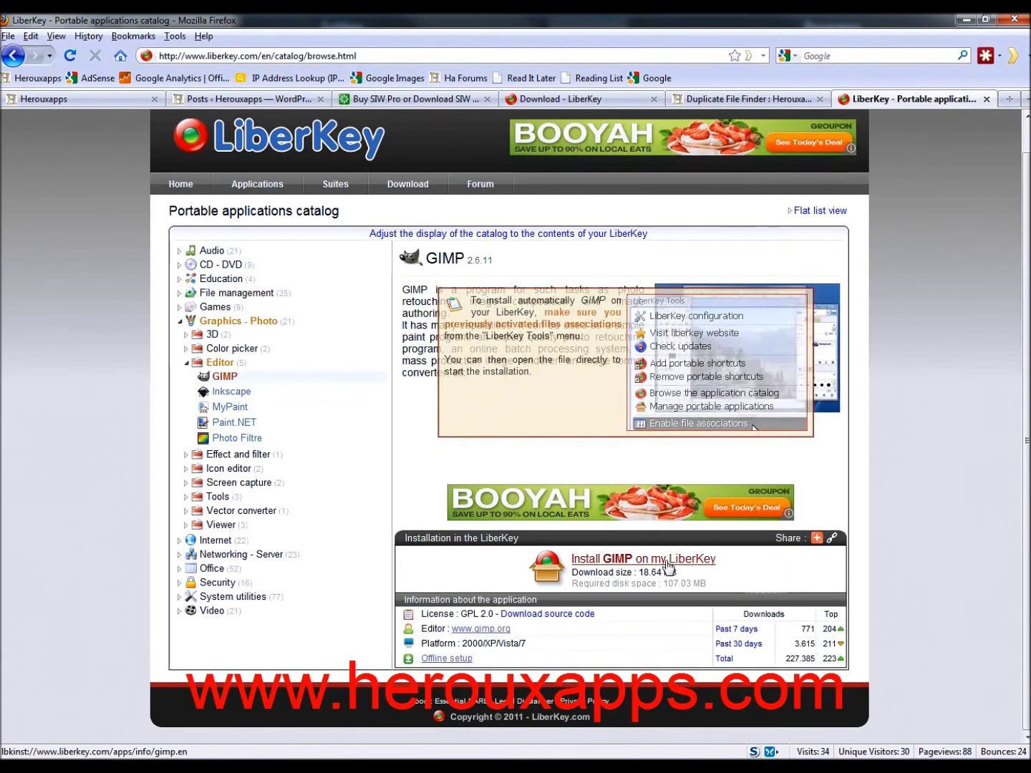
{"action": "left_click", "coordinate": [669, 566]}
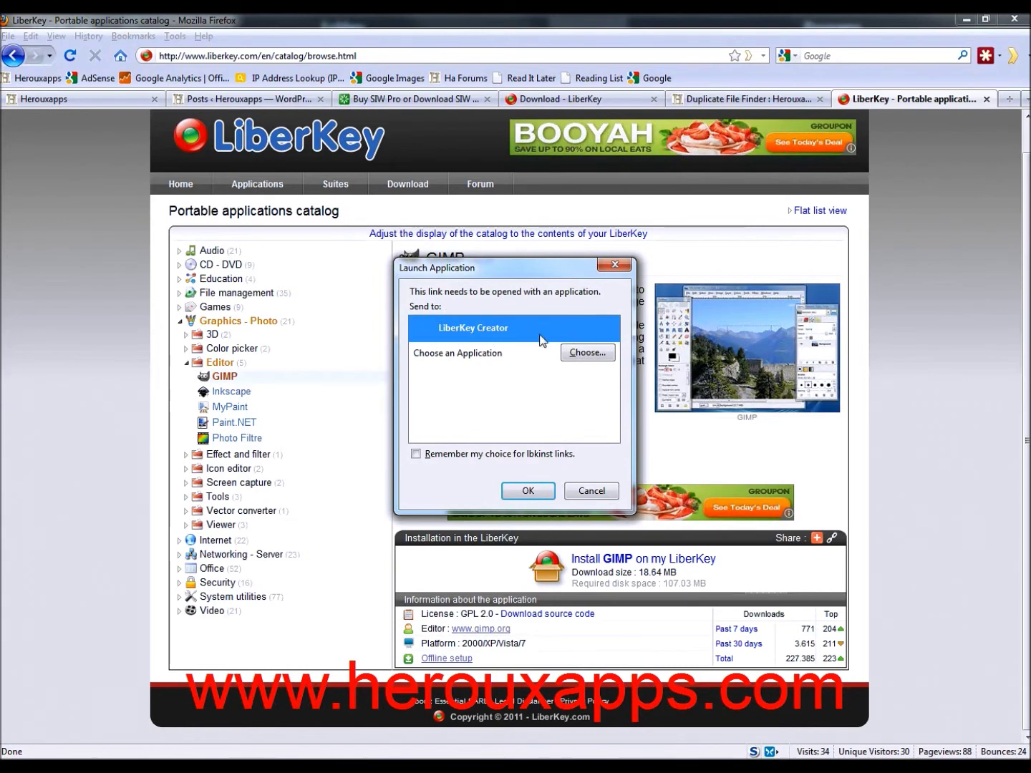
Hand the GIMP 2.6.11 link to LiberKey Creator and install the selected application.
{"action": "left_click", "coordinate": [528, 492]}
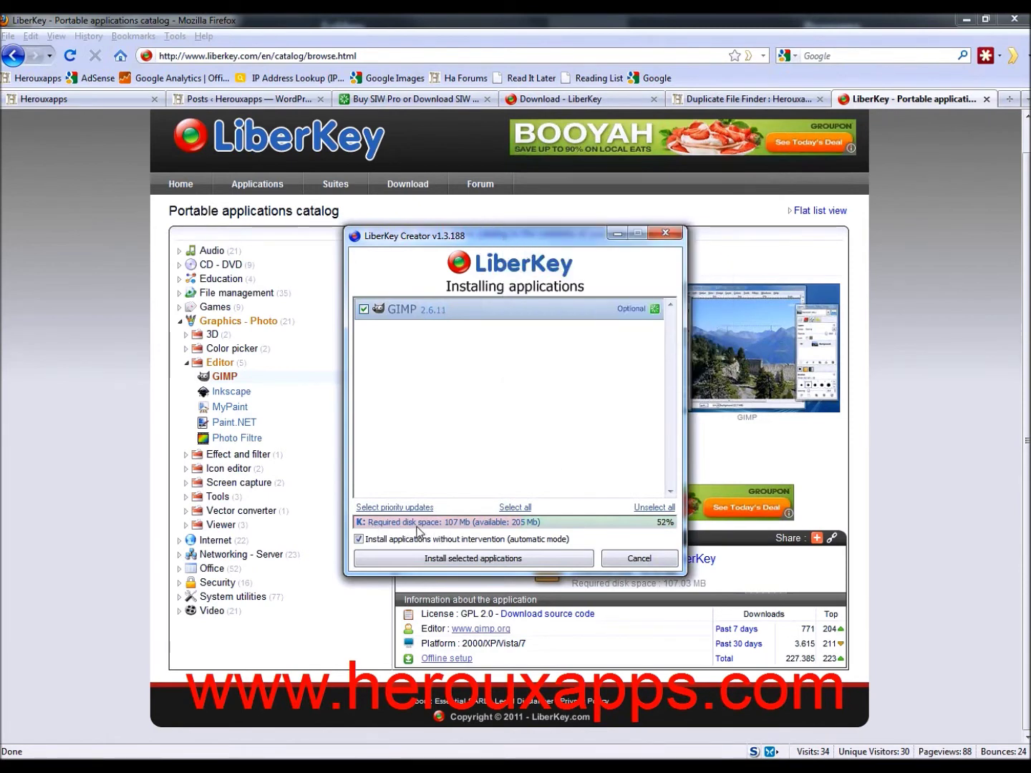
{"action": "left_click", "coordinate": [459, 560]}
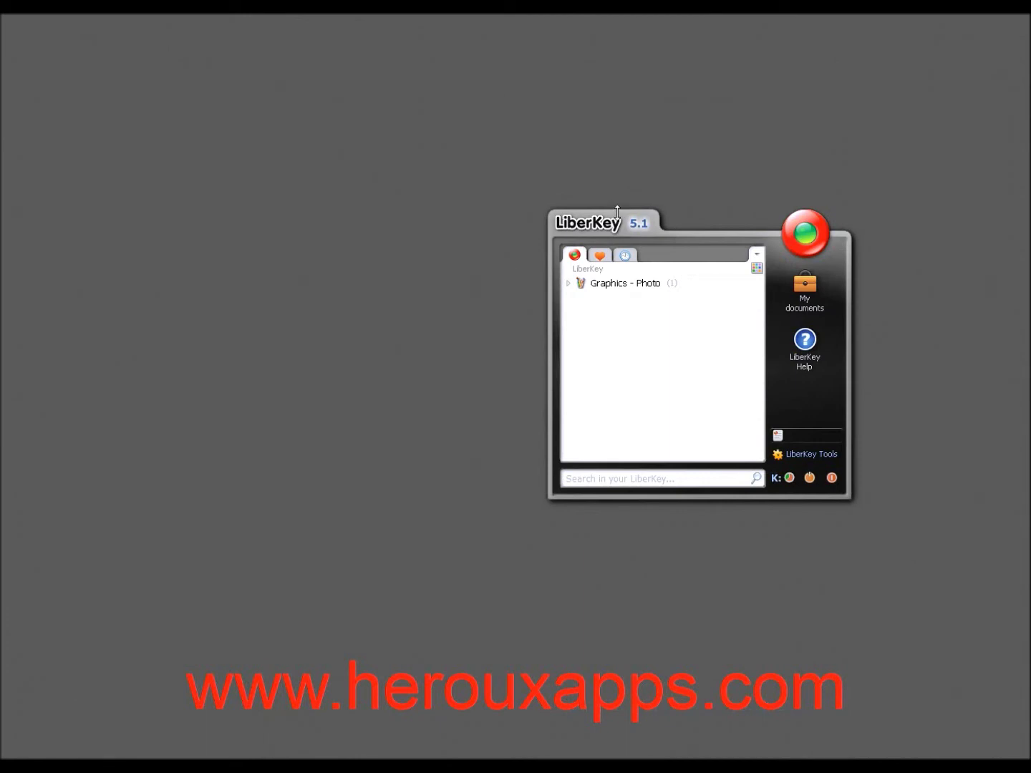
Expand Graphics - Photo > Editor, view GIMP's details panel, and launch GIMP.
{"action": "left_click", "coordinate": [570, 287]}
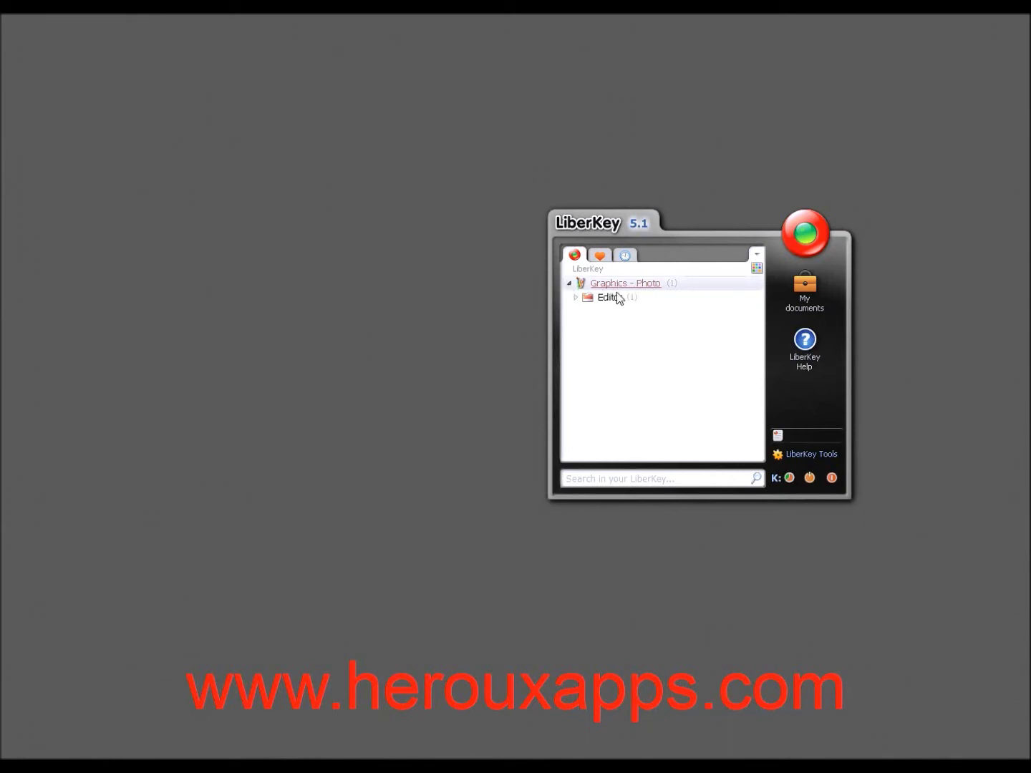
{"action": "left_click", "coordinate": [576, 297]}
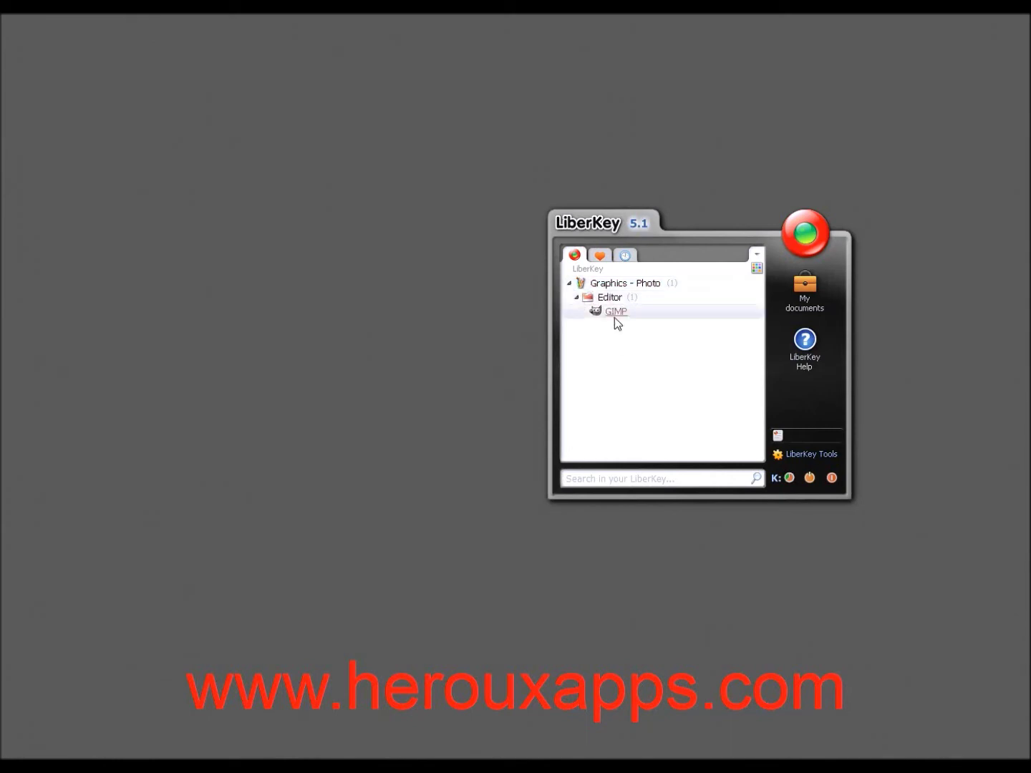
{"action": "left_click", "coordinate": [615, 313]}
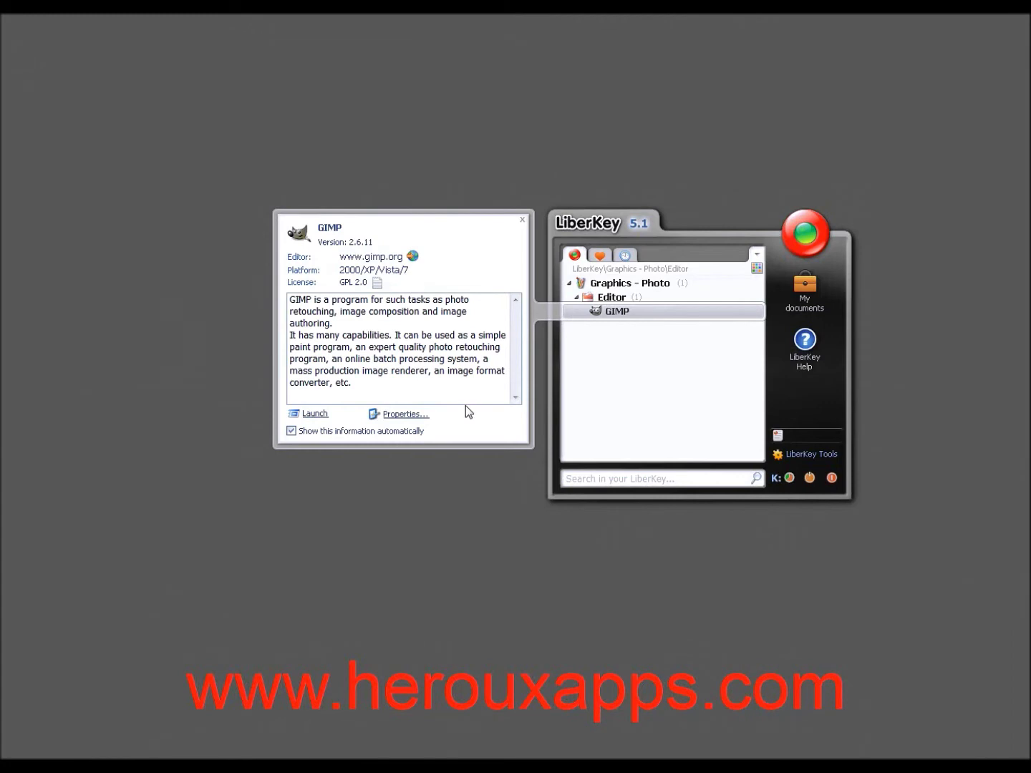
{"action": "left_click", "coordinate": [332, 414]}
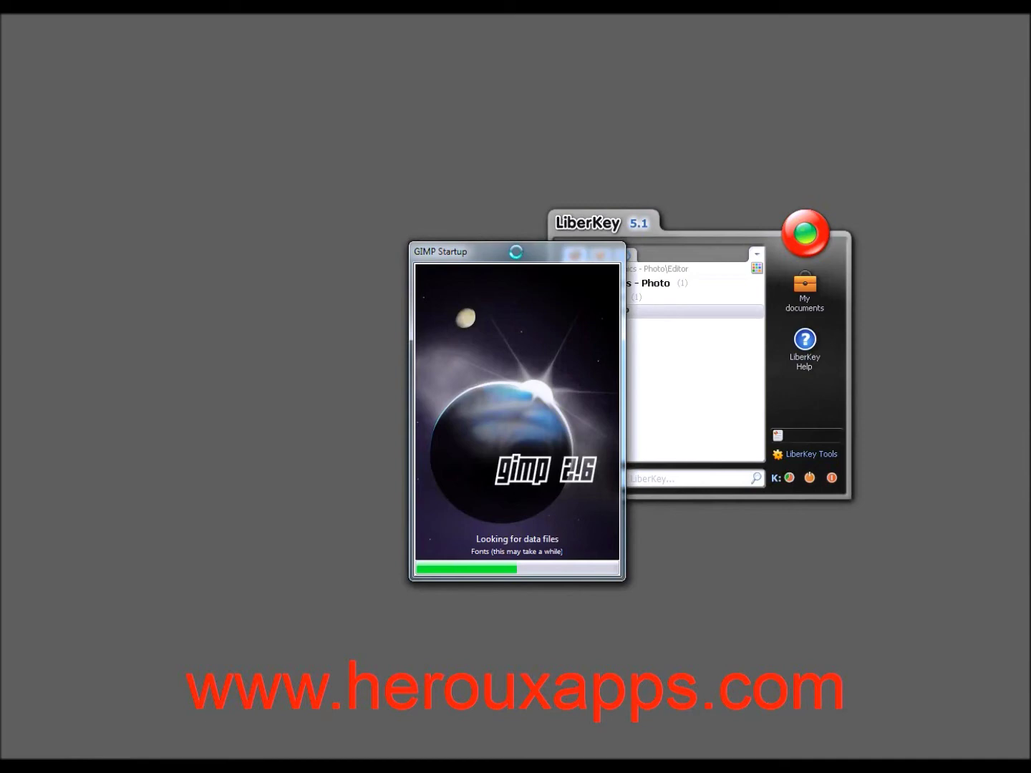
Let GIMP finish loading, move its windows aside, then close GIMP.
{"action": "left_click_drag", "start_coordinate": [516, 252], "coordinate": [371, 254]}
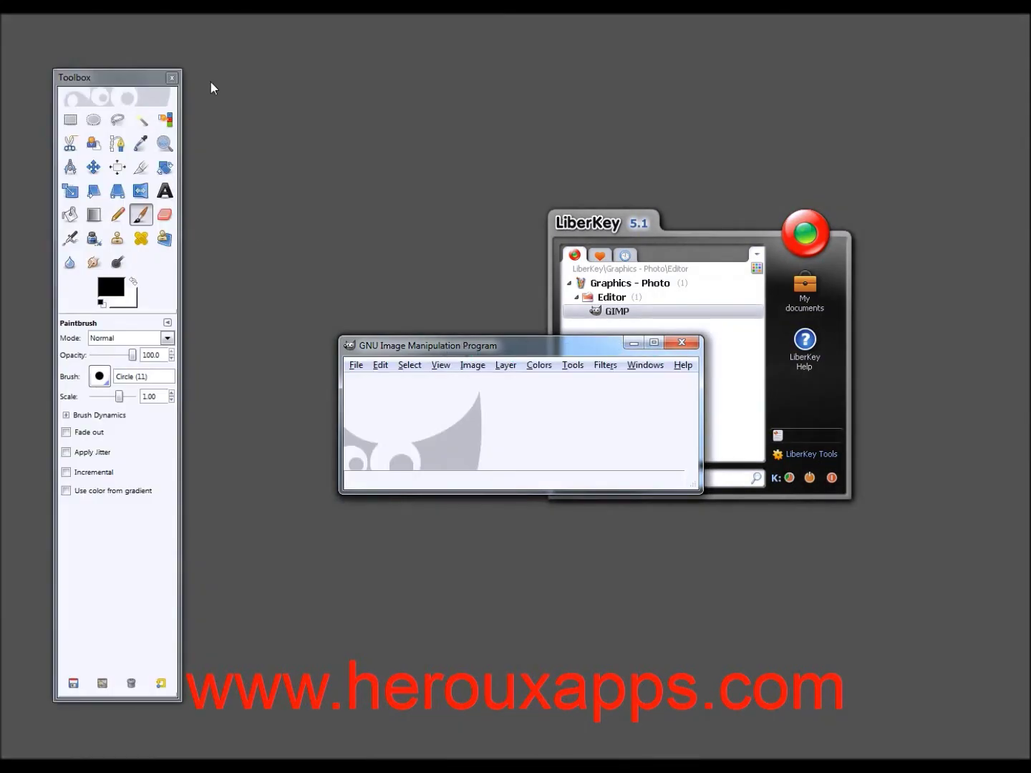
{"action": "left_click_drag", "start_coordinate": [470, 347], "coordinate": [325, 189]}
{"action": "left_click", "coordinate": [294, 207]}
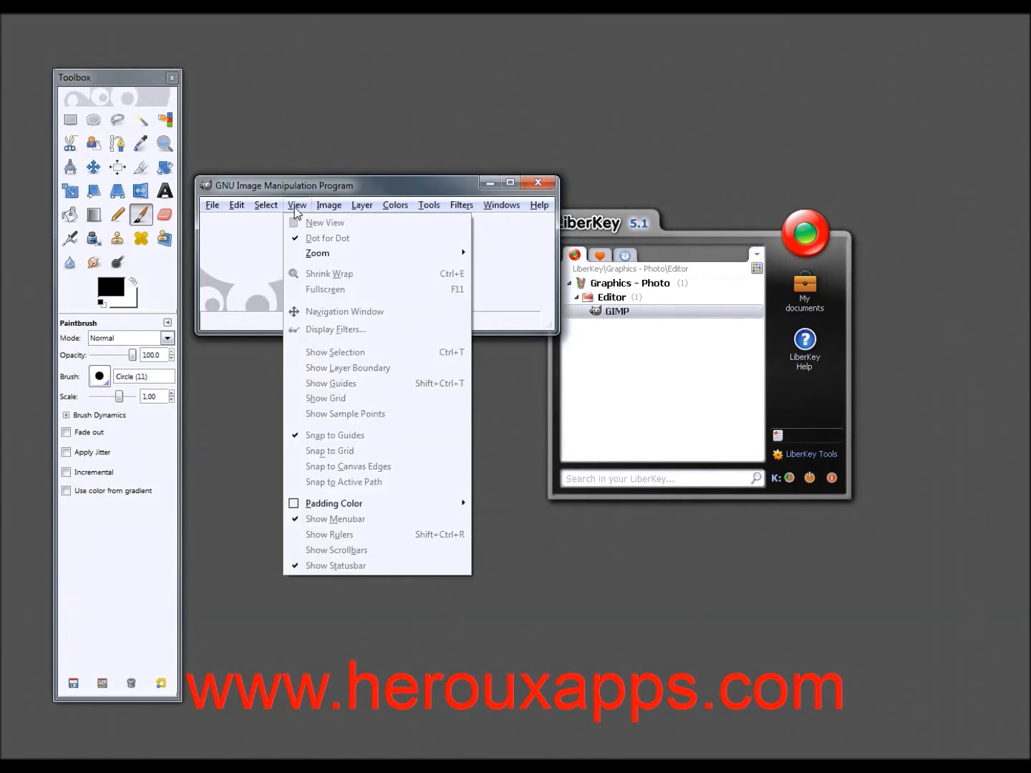
{"action": "left_click", "coordinate": [294, 207]}
{"action": "left_click", "coordinate": [212, 205]}
{"action": "left_click", "coordinate": [212, 205]}
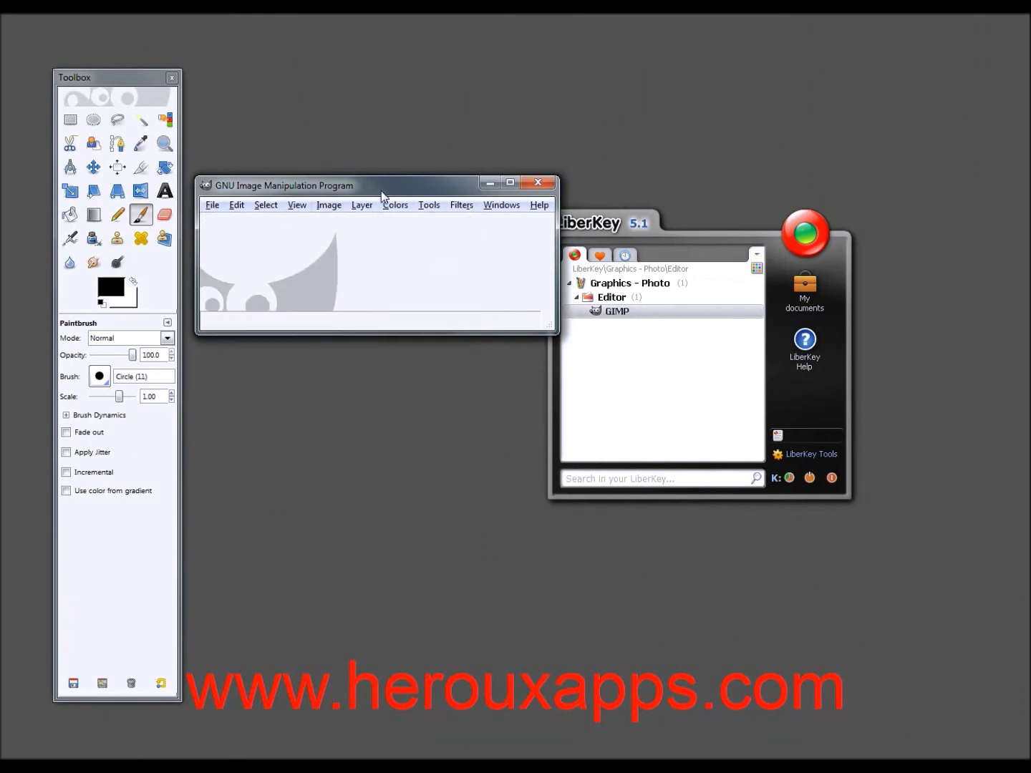
{"action": "left_click", "coordinate": [539, 184]}
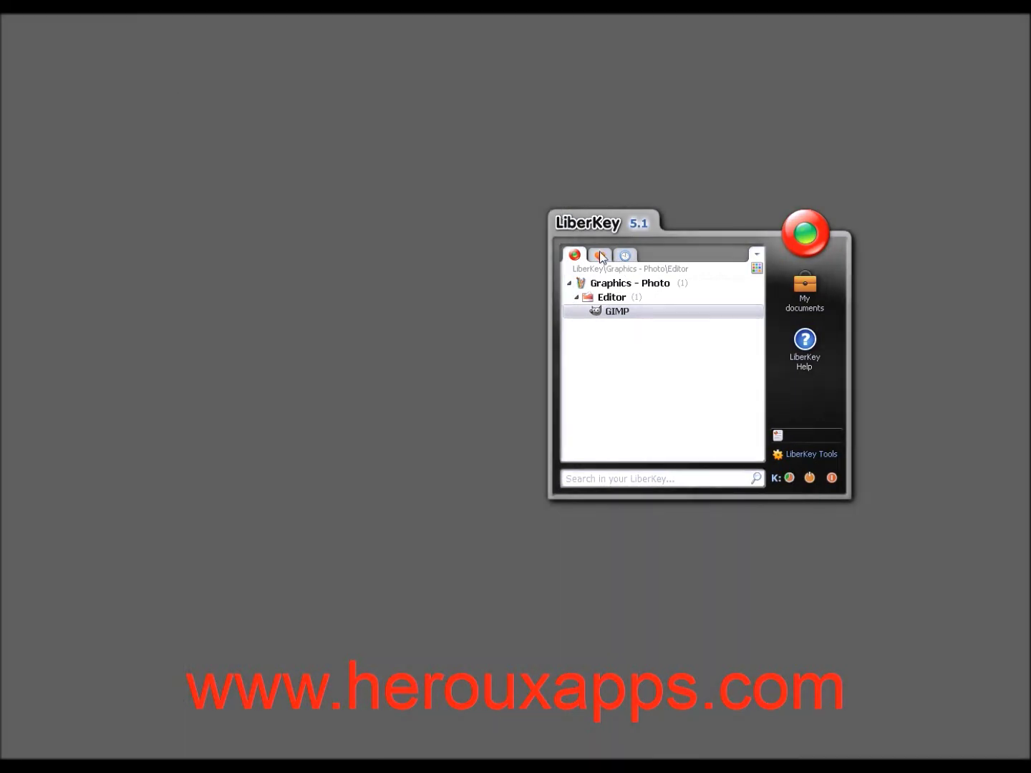
Collapse the tree to Graphics - Photo, centre the LiberKey menu, and reopen its Tools options.
{"action": "key", "text": "Left"}
{"action": "key", "text": "Left"}
{"action": "key", "text": "Left"}
{"action": "key", "text": "Left"}
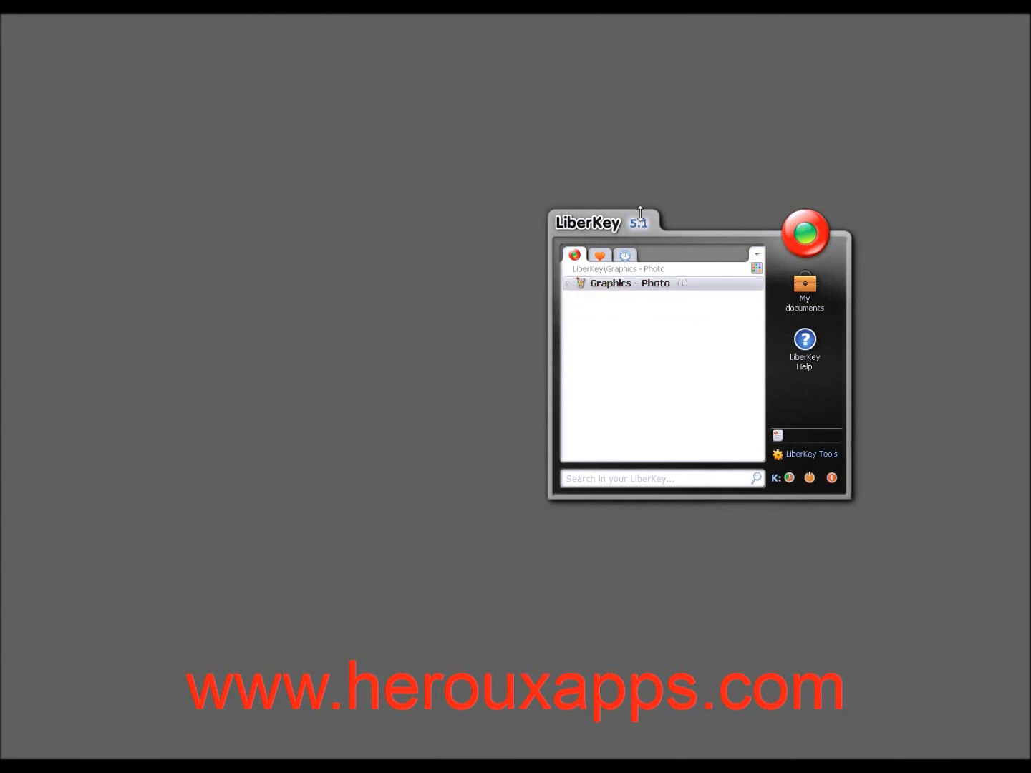
{"action": "left_click_drag", "start_coordinate": [625, 222], "coordinate": [454, 206]}
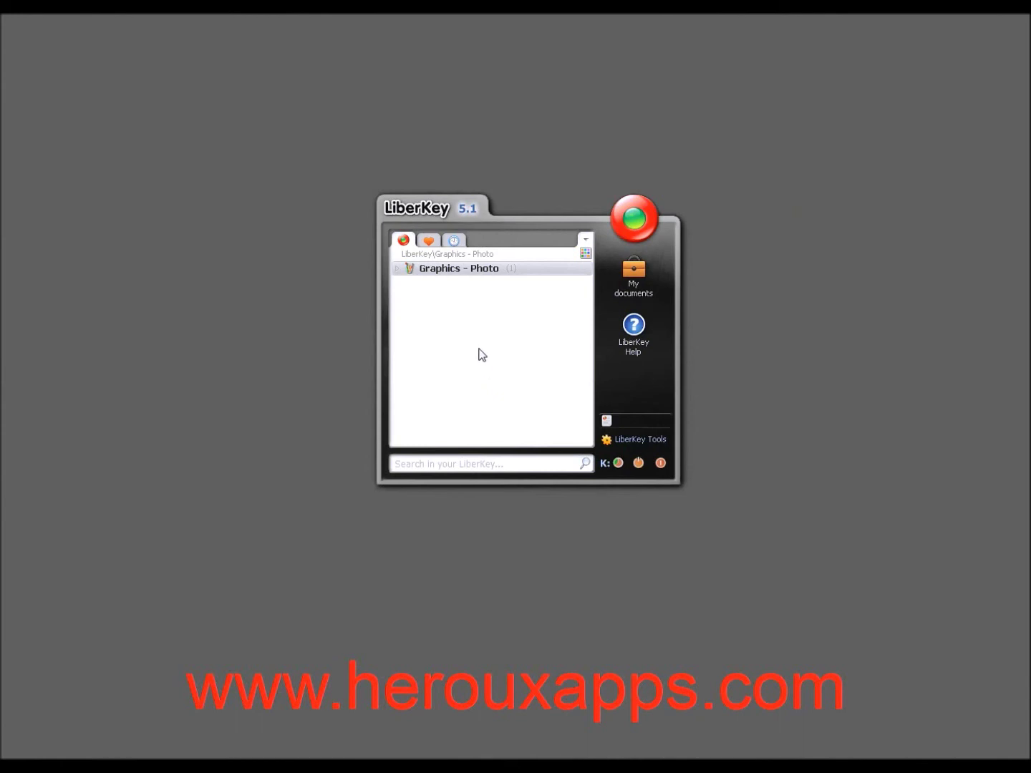
{"action": "left_click", "coordinate": [635, 439]}
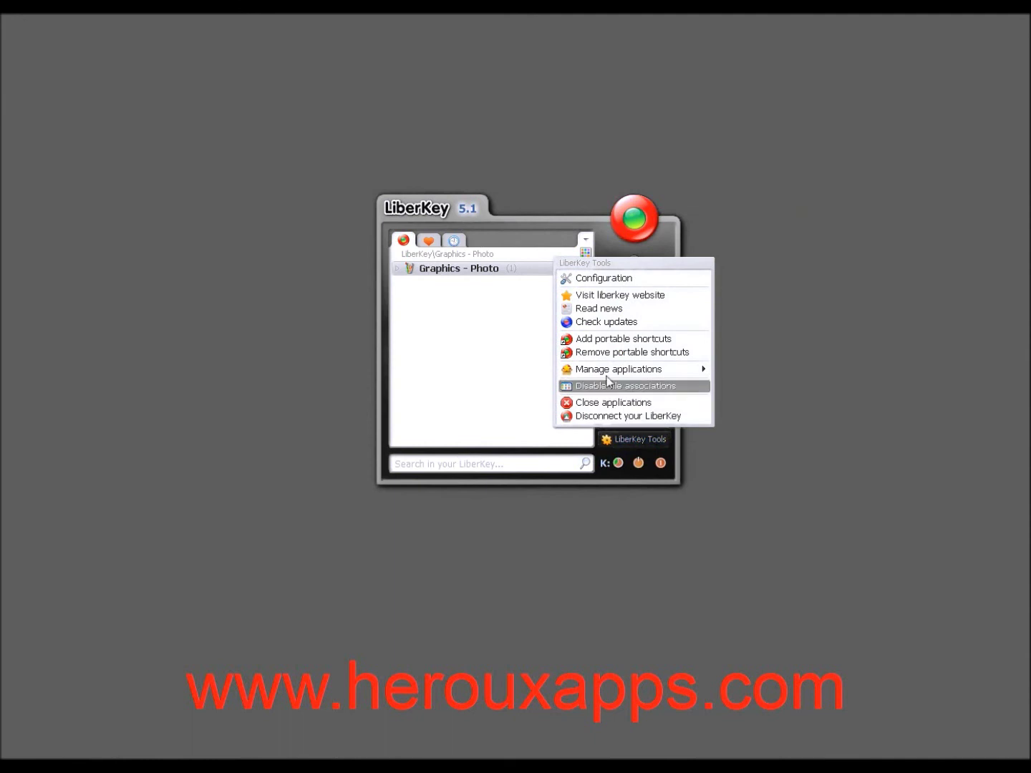
Launch the Install a suite wizard and download the list of available suites.
{"action": "mouse_move", "coordinate": [608, 372]}
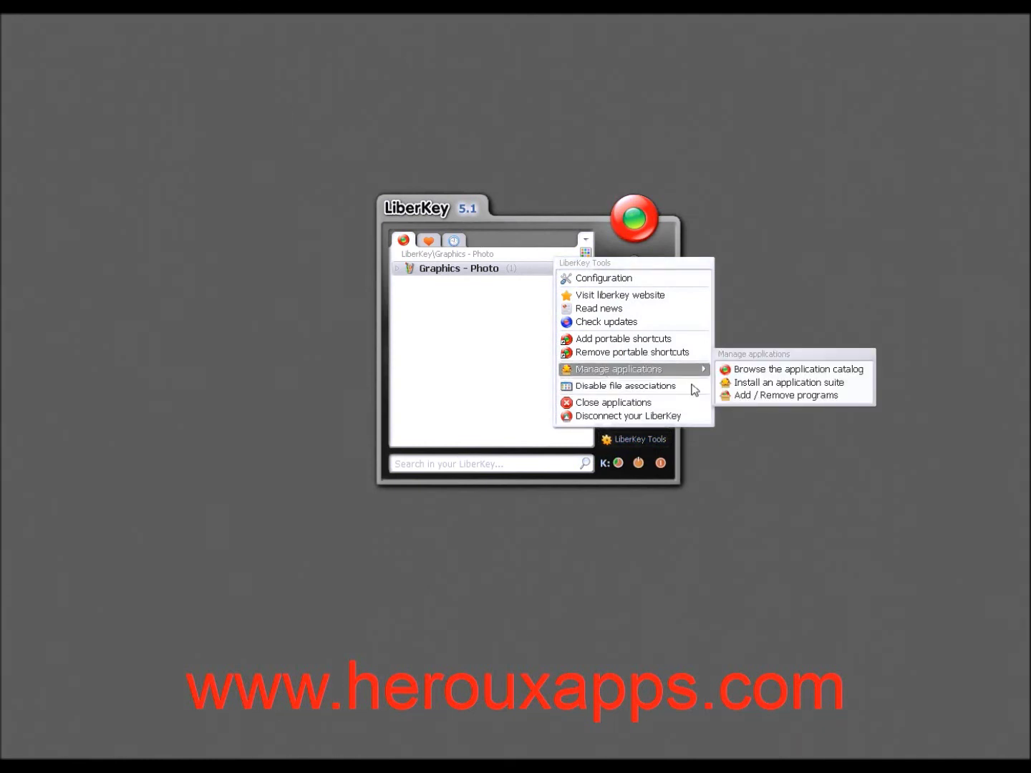
{"action": "left_click", "coordinate": [789, 383]}
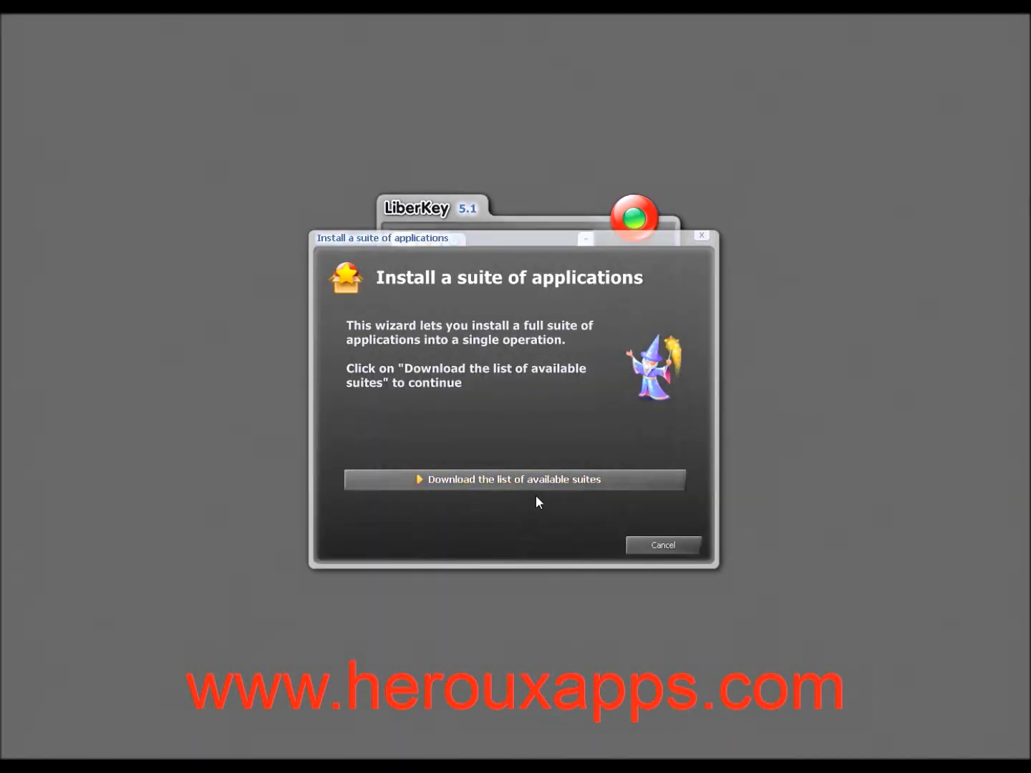
{"action": "left_click", "coordinate": [468, 487]}
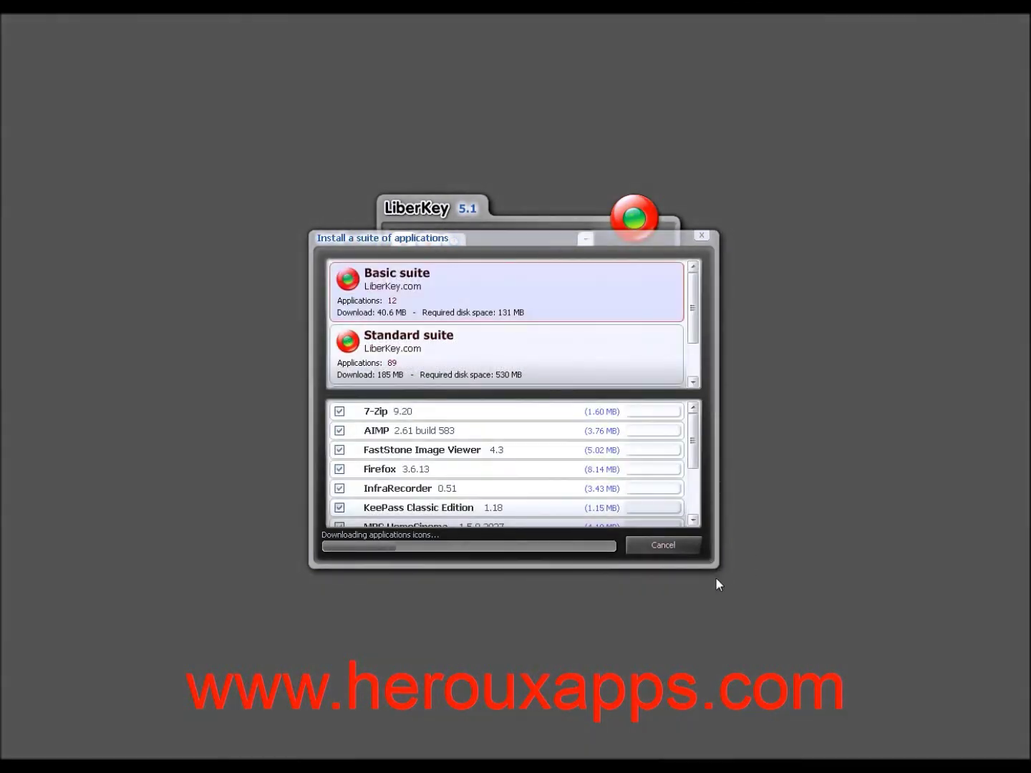
Enlarge the wizard, move it up and left, and choose the Standard suite.
{"action": "left_click_drag", "start_coordinate": [711, 571], "coordinate": [719, 731]}
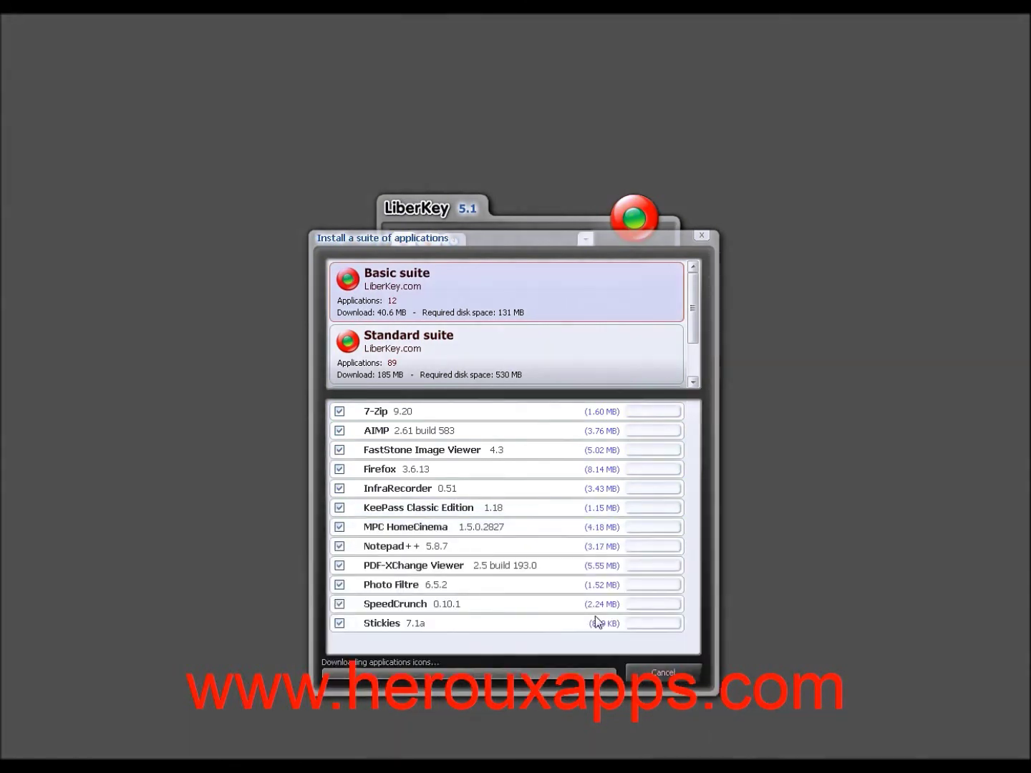
{"action": "left_click_drag", "start_coordinate": [479, 238], "coordinate": [439, 175]}
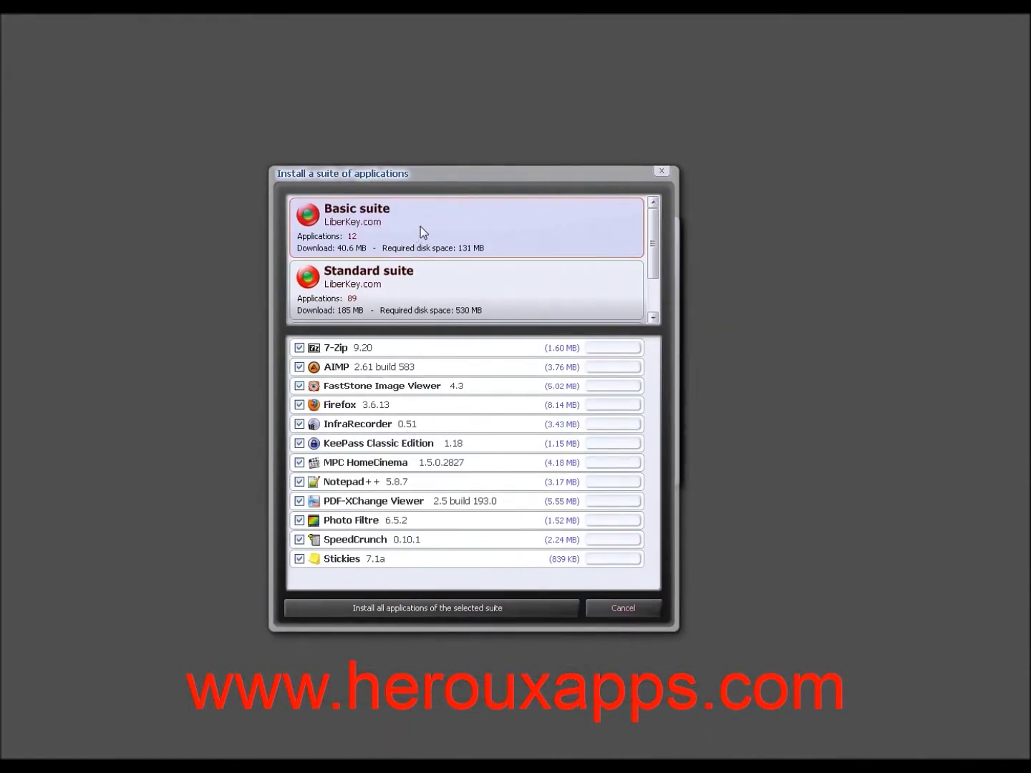
{"action": "left_click", "coordinate": [395, 294]}
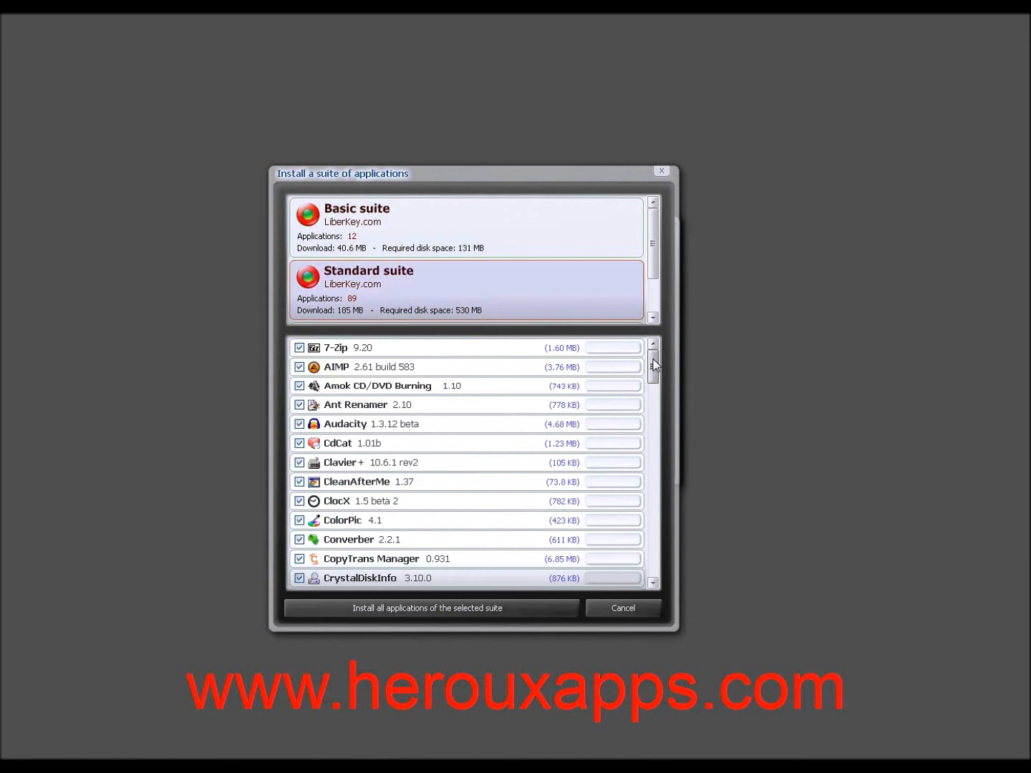
Scroll the application list down past Freac and uncheck vTute Recorder.
{"action": "left_click_drag", "start_coordinate": [654, 364], "coordinate": [654, 407]}
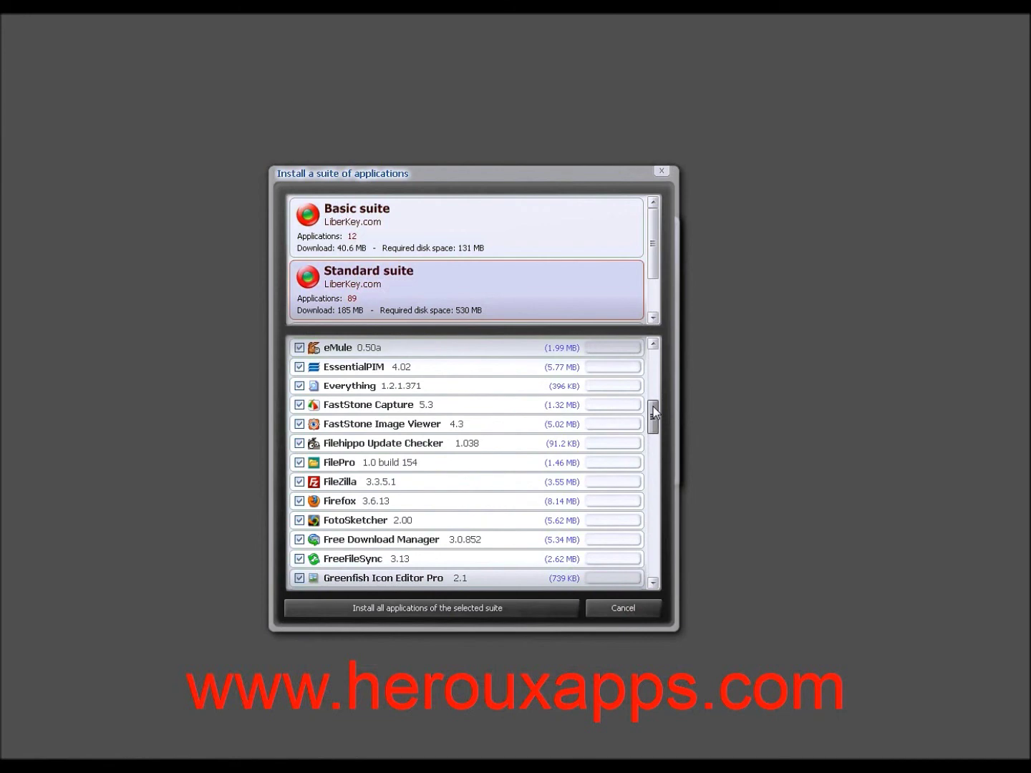
{"action": "left_click_drag", "start_coordinate": [654, 407], "coordinate": [654, 564]}
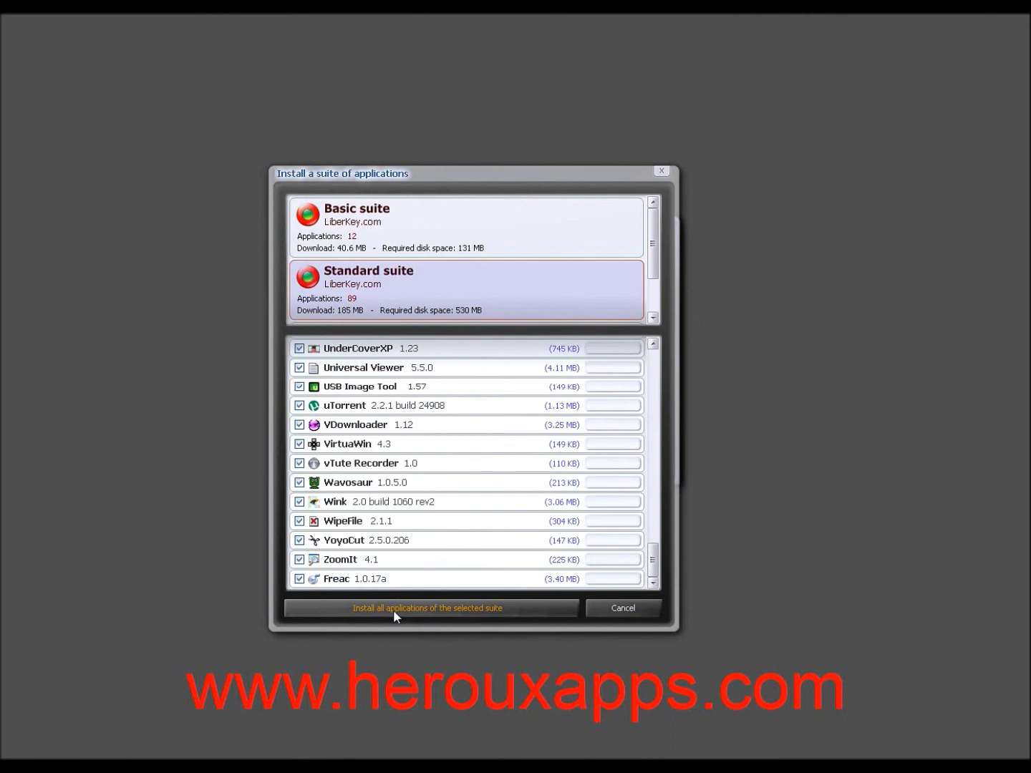
{"action": "left_click", "coordinate": [300, 463]}
Uncheck VirtuaWin and VDownloader in the Standard suite application list.
{"action": "left_click", "coordinate": [300, 444]}
{"action": "left_click", "coordinate": [300, 425]}
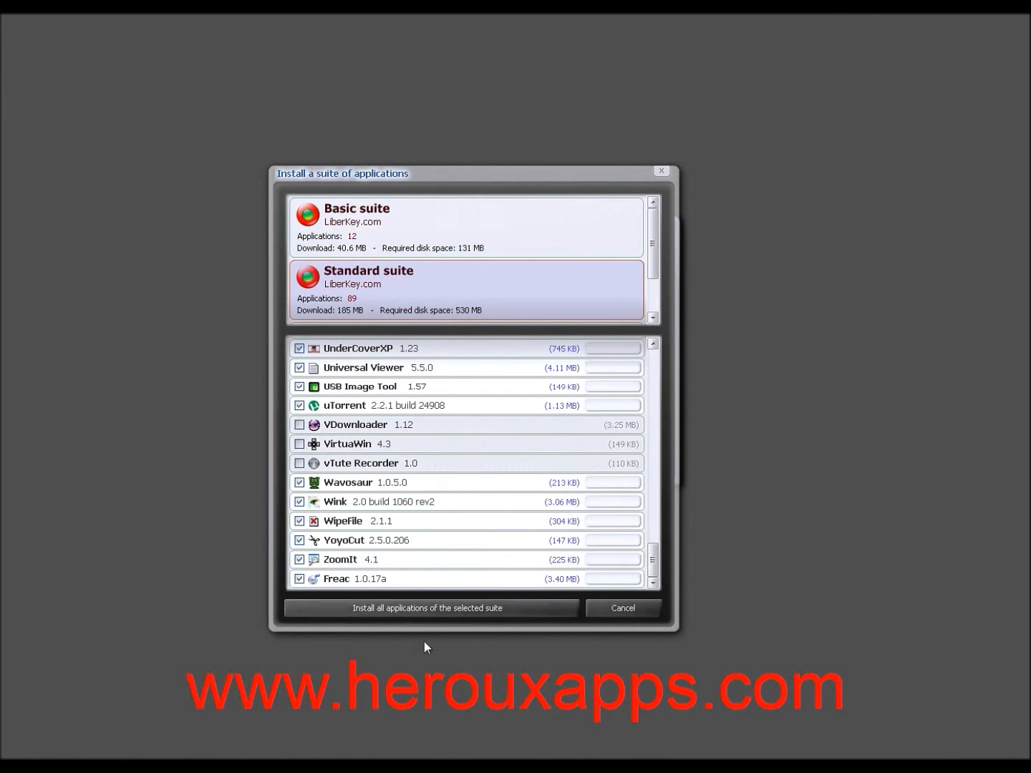